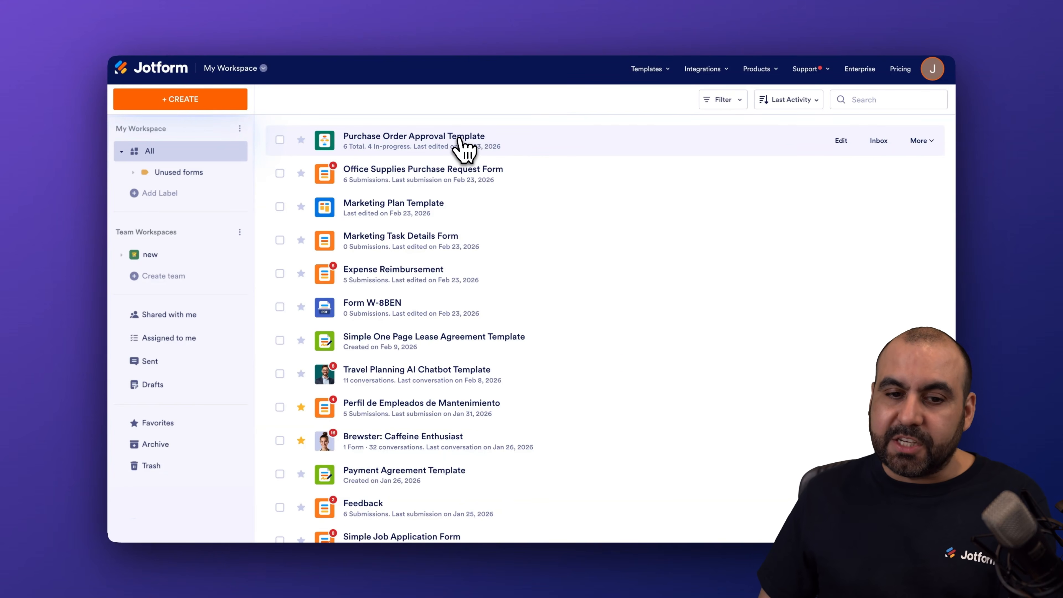
Open the Purchase Order Approval Template for editing and insert a Zoom integration between the start point and the Department Head & Finance approval
left_click(842, 141)
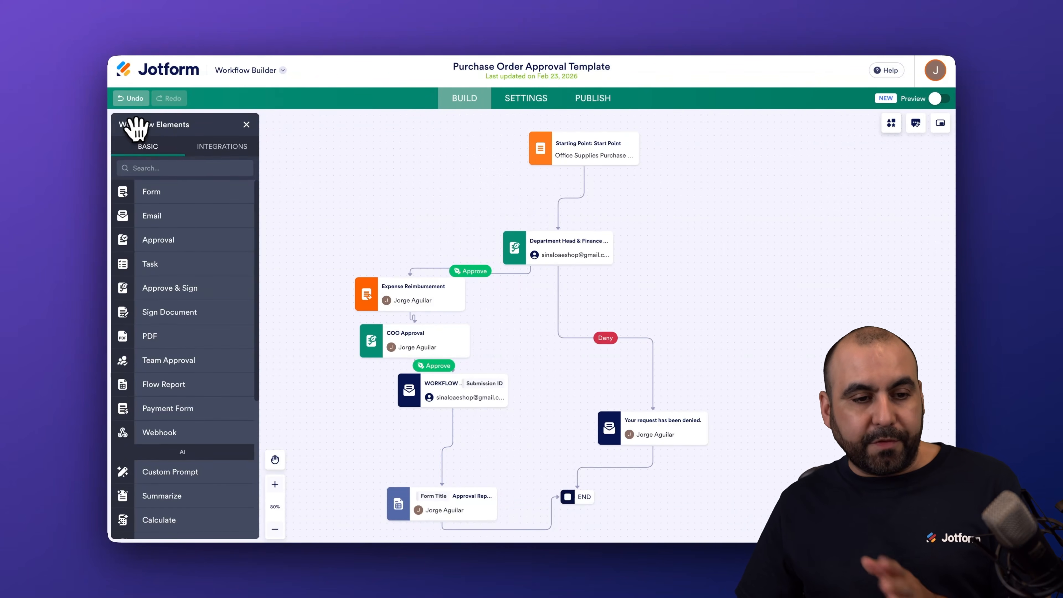
left_click(222, 148)
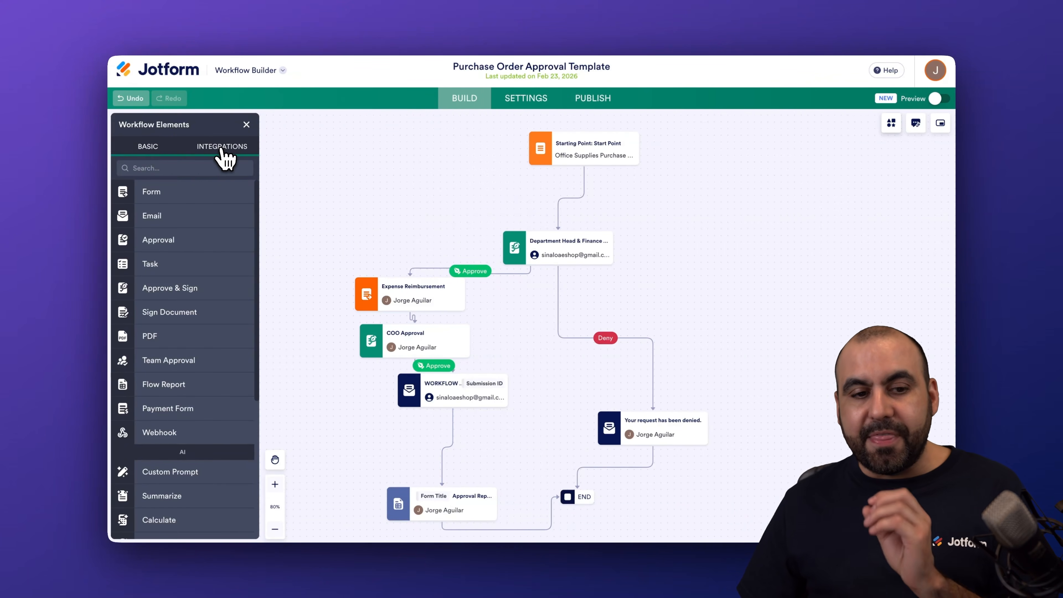
left_click(199, 170)
type("zoom")
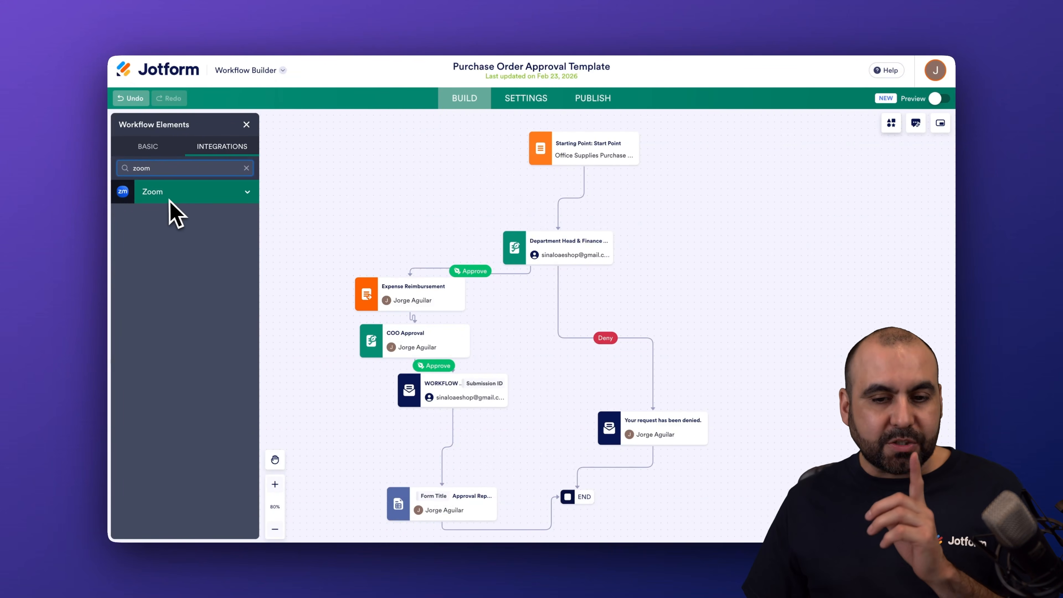
left_click_drag(173, 213, 676, 240)
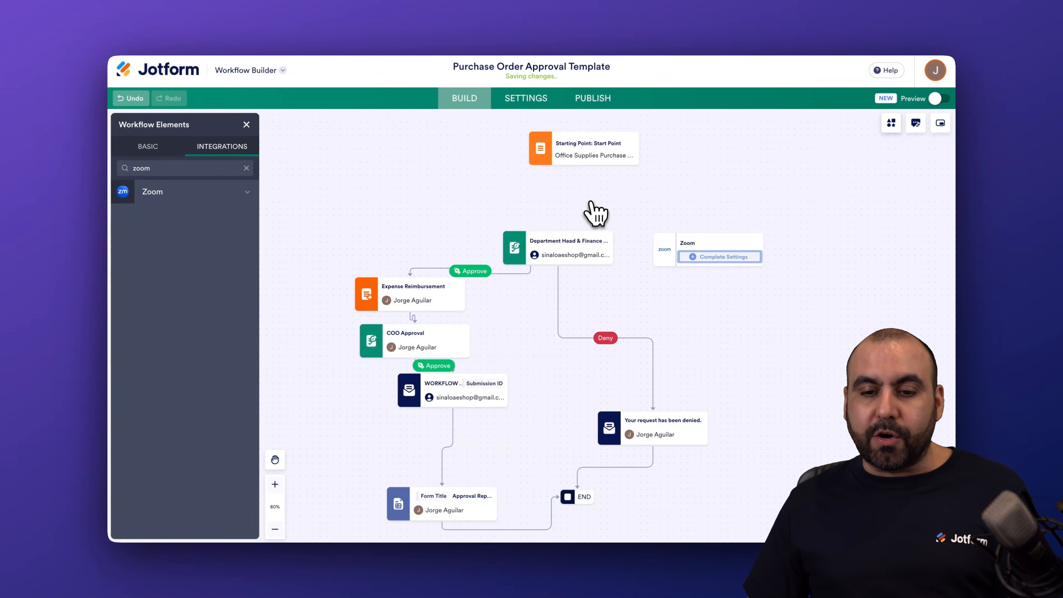
left_click_drag(701, 242, 590, 183)
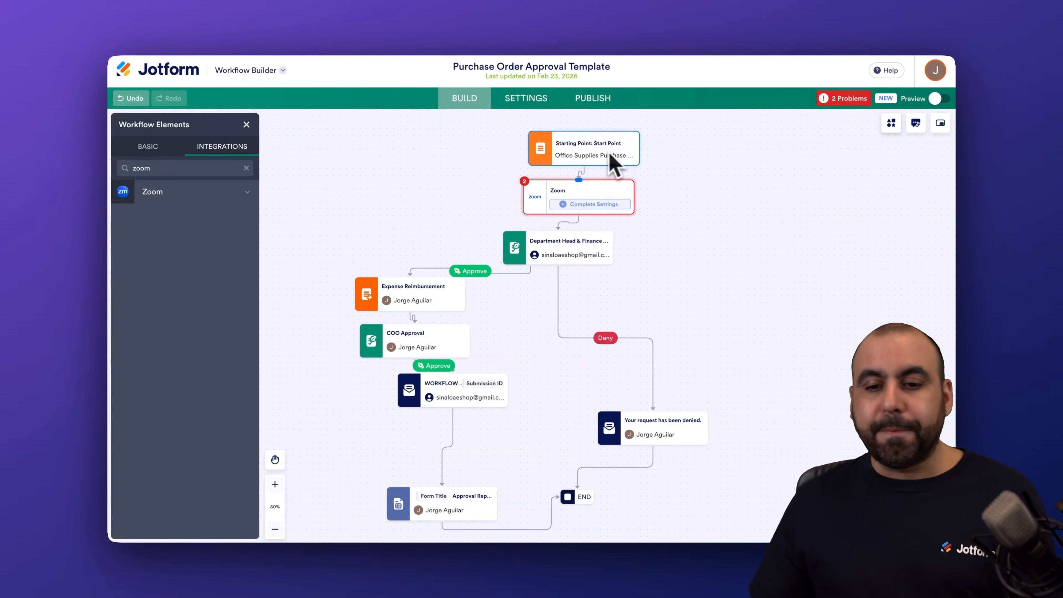
Open the Zoom element's settings and choose Create meeting as its action
left_click(607, 206)
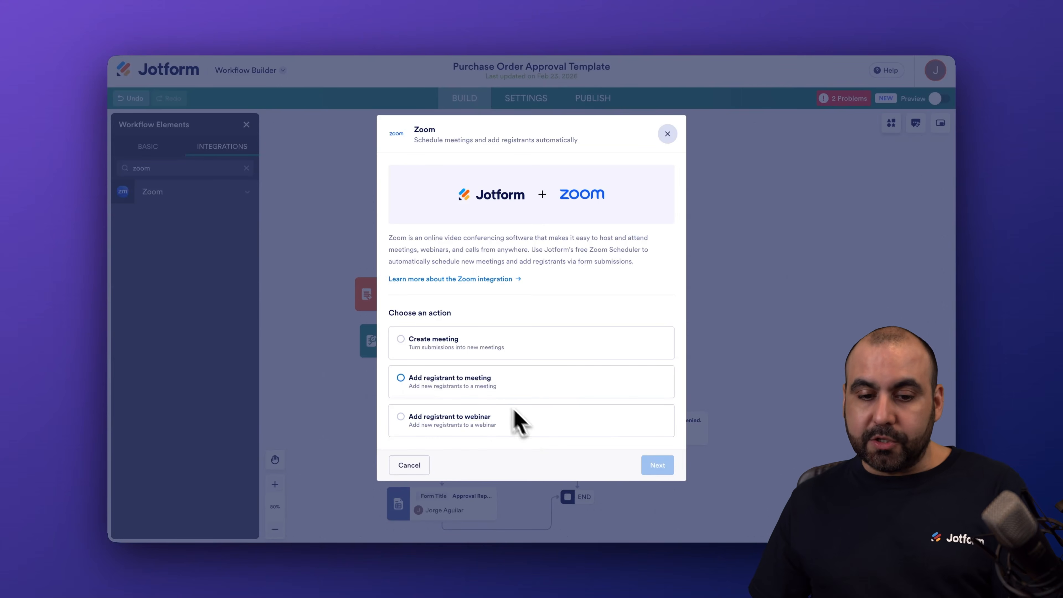
left_click(443, 346)
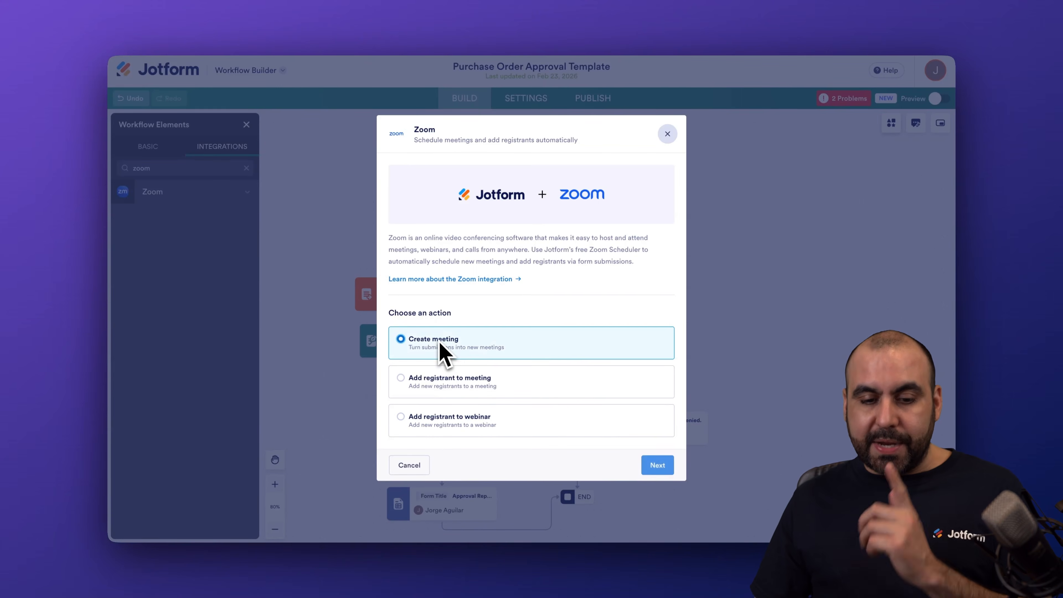
left_click(659, 466)
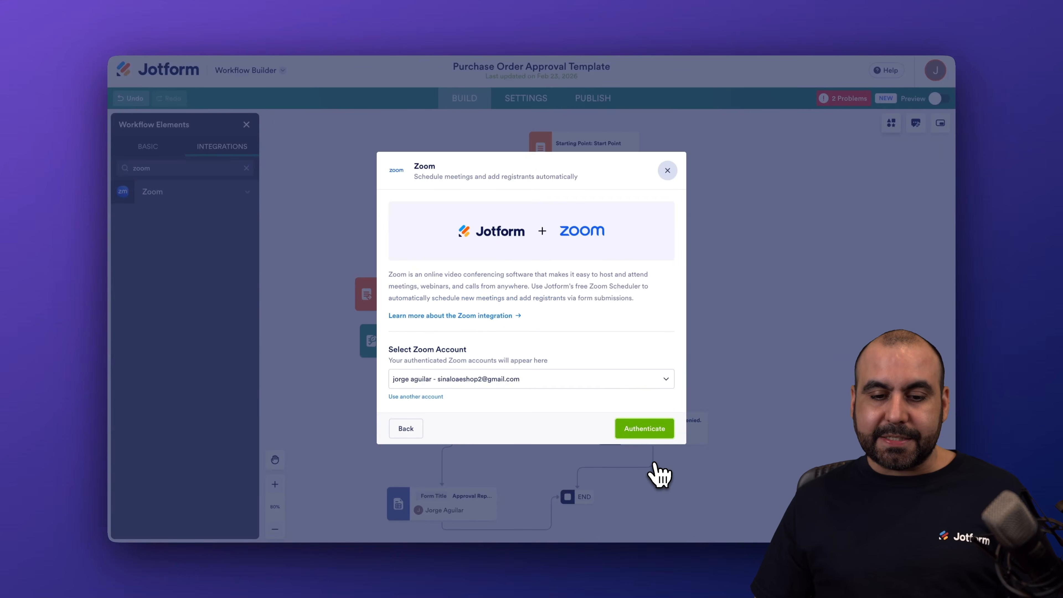
Connect another Zoom account, authorizing Jotform with the shared access permissions allowed
left_click(434, 396)
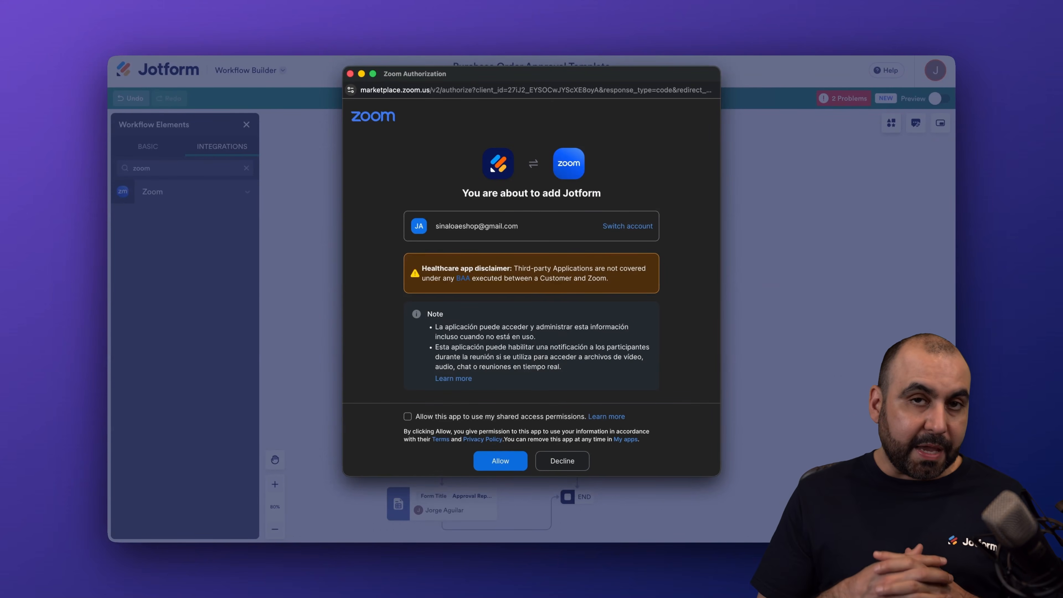
left_click(416, 421)
left_click(496, 458)
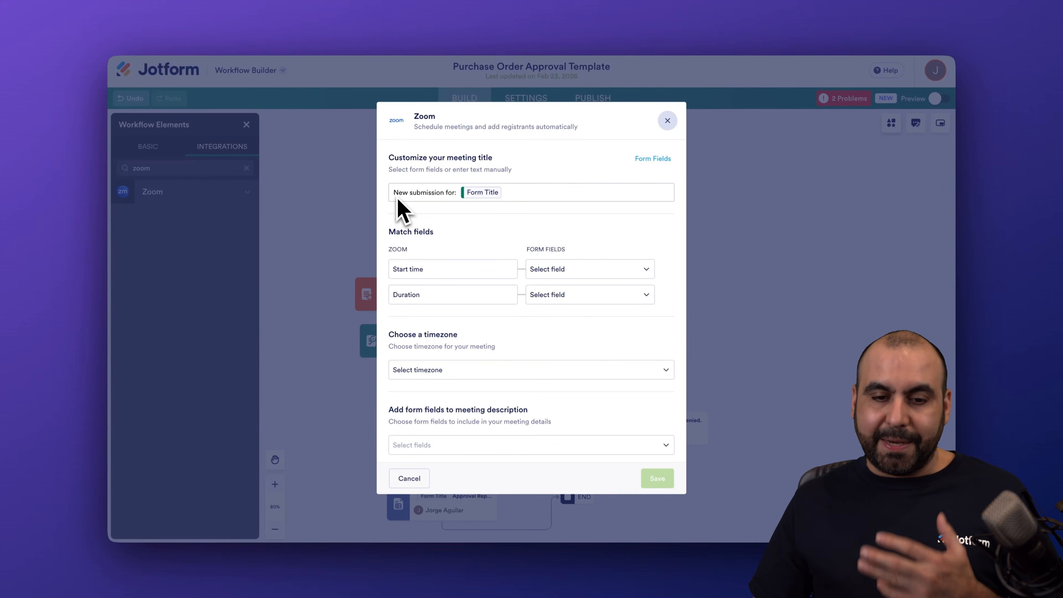
Extend the meeting title with a hyphen and the Submission ID form field after Form Title
left_click(521, 192)
type("-")
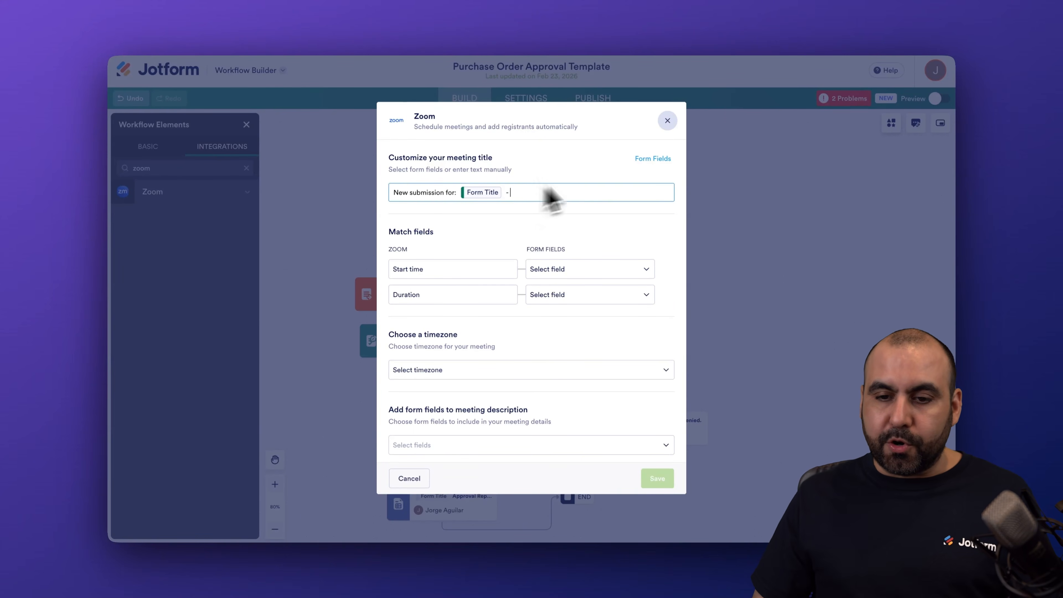
left_click(652, 159)
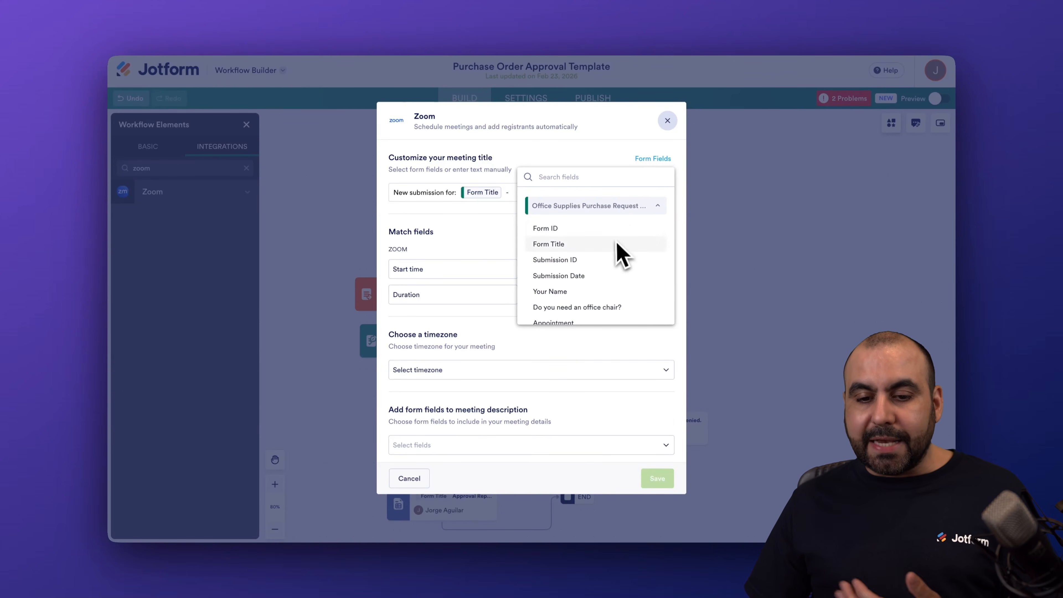
left_click(597, 268)
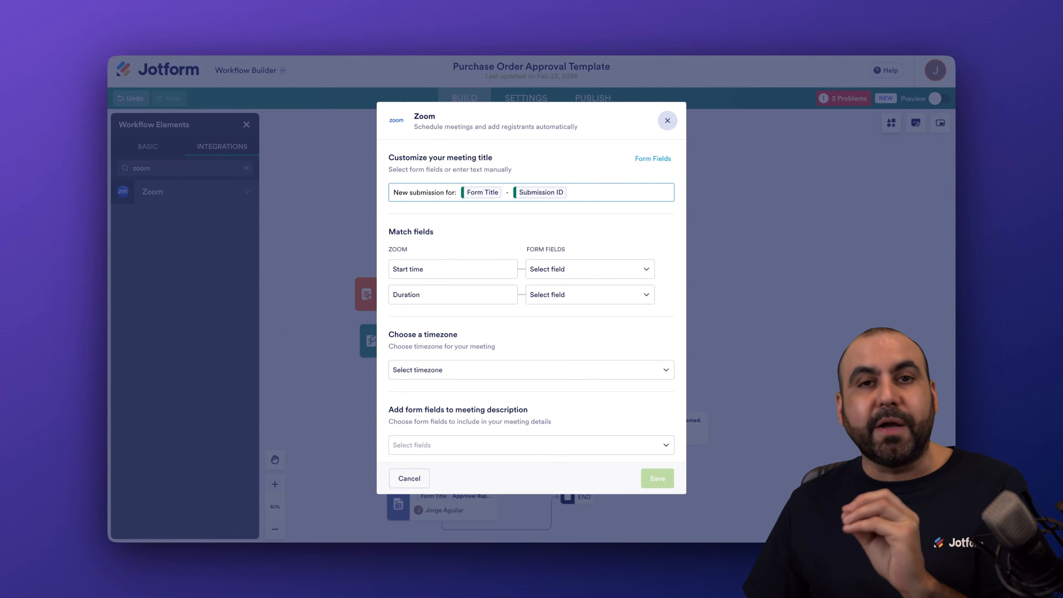
Match the meeting's start time to the Appointment field and its duration to 30, with the timezone Hawaii (GMT-10:00)
scroll(531, 301, "down", 1)
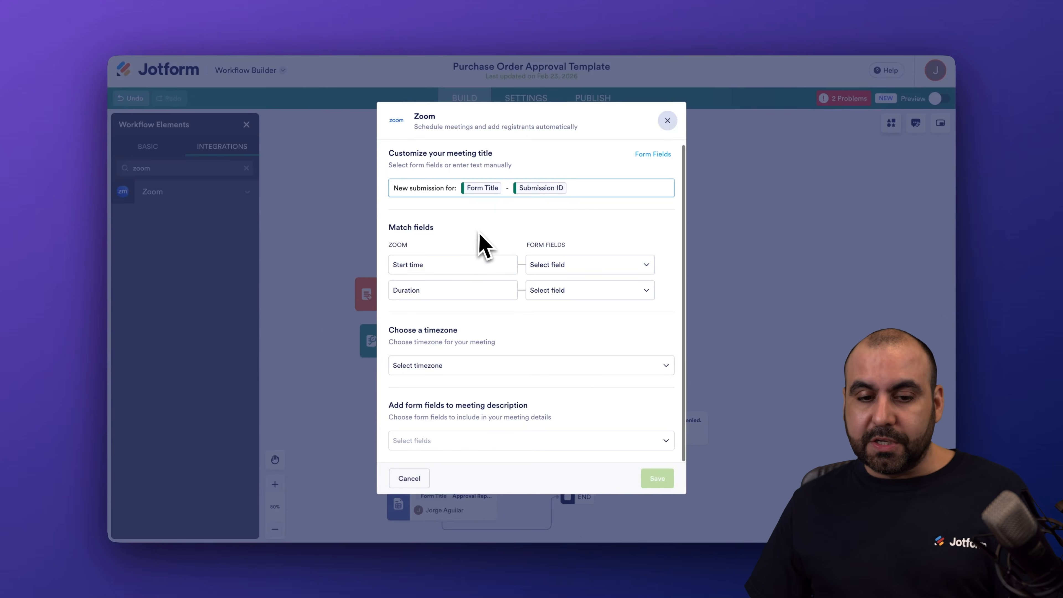
left_click(583, 268)
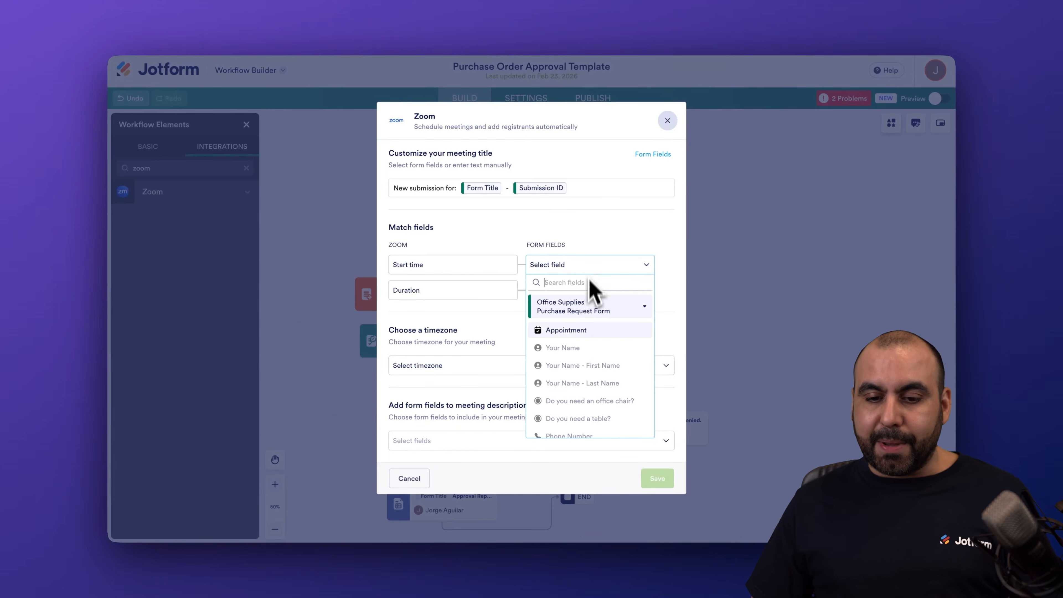
left_click(603, 331)
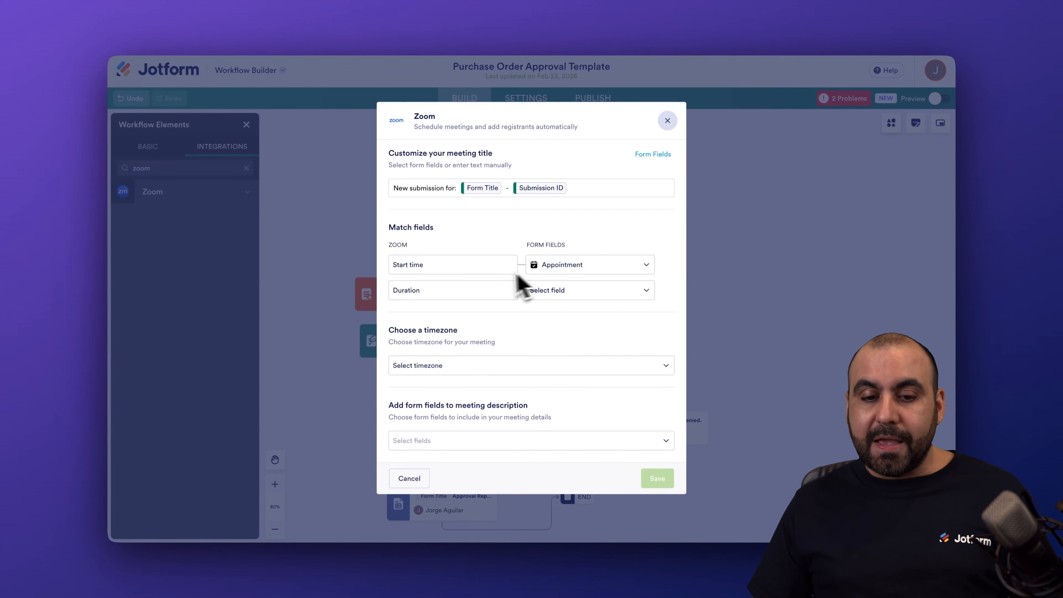
left_click(542, 295)
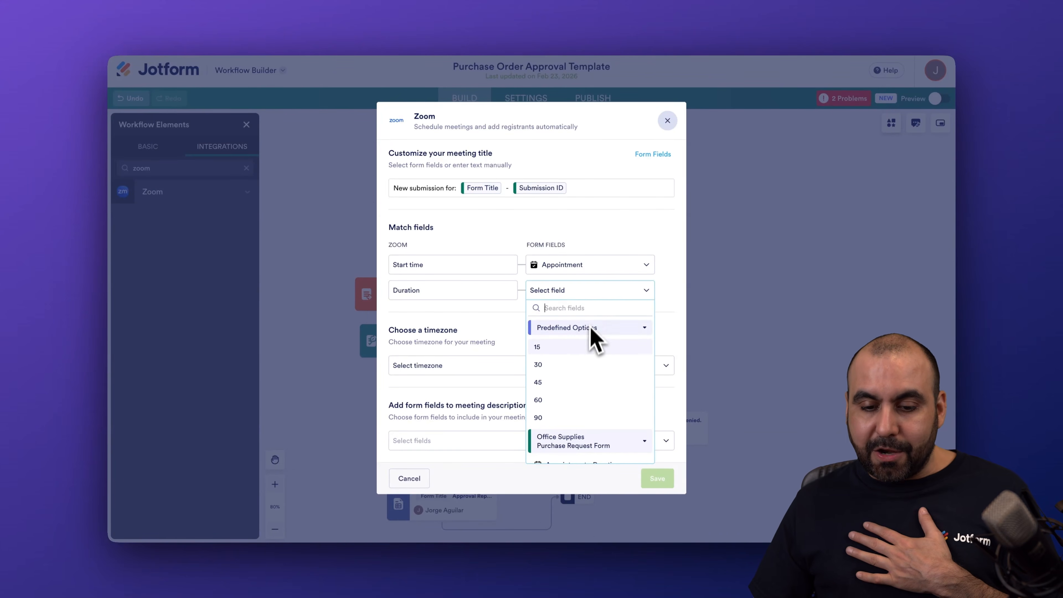
scroll(589, 362, "down", 1)
scroll(587, 363, "up", 1)
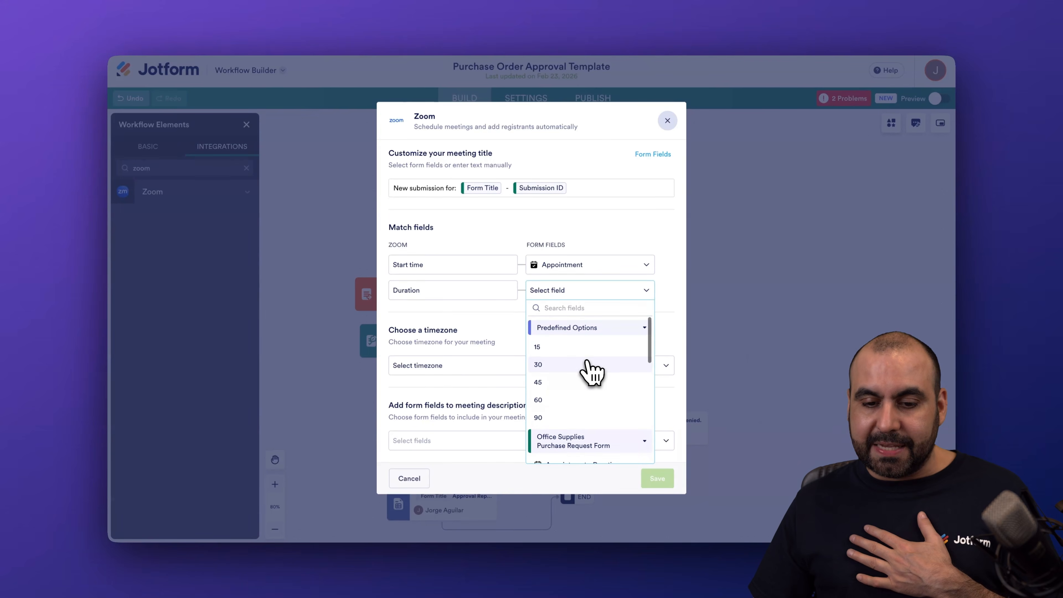
left_click(562, 365)
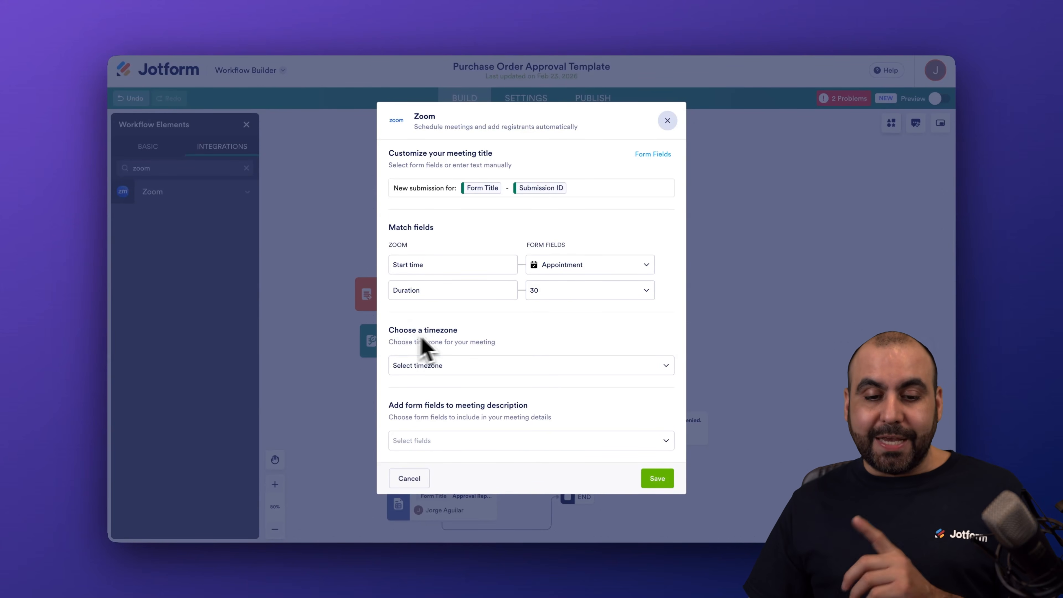
left_click(504, 369)
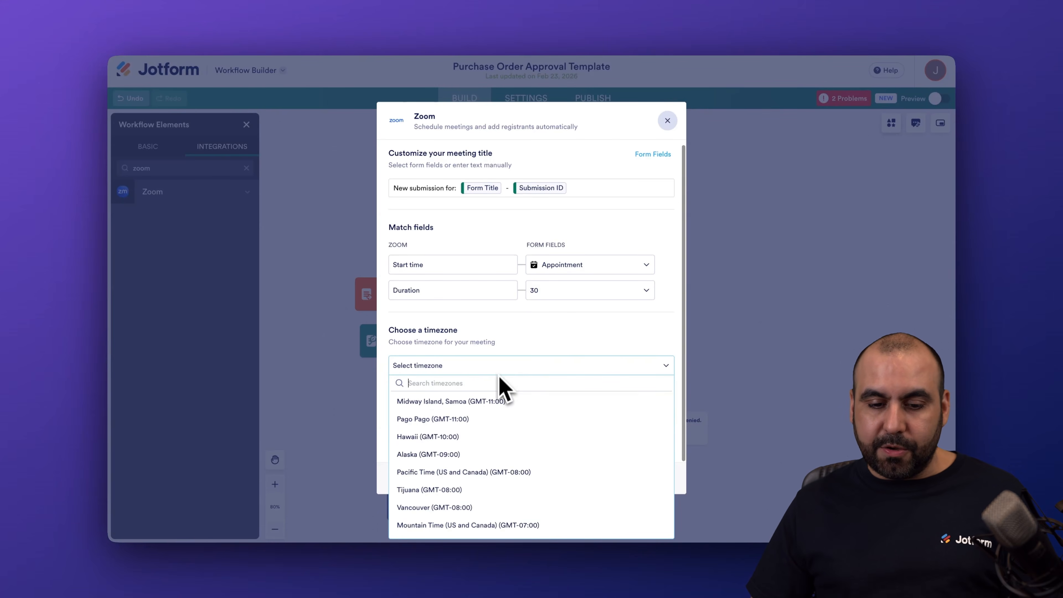
left_click(471, 436)
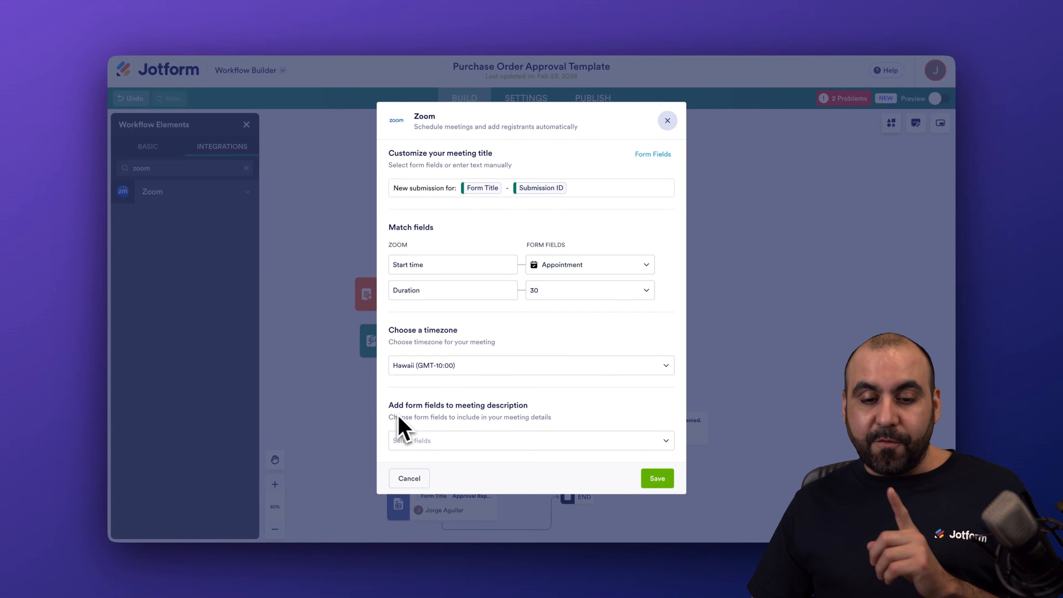
Add Your Name, Do you need an office chair?, Phone Number, Email and Shipping Address to the meeting description and save the Zoom settings
left_click(489, 443)
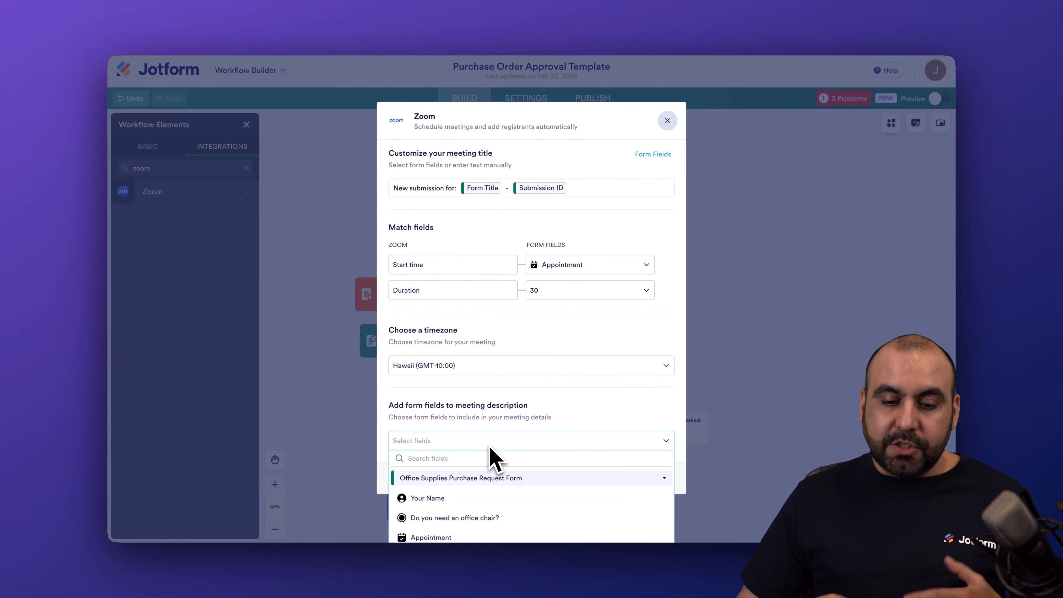
left_click(466, 500)
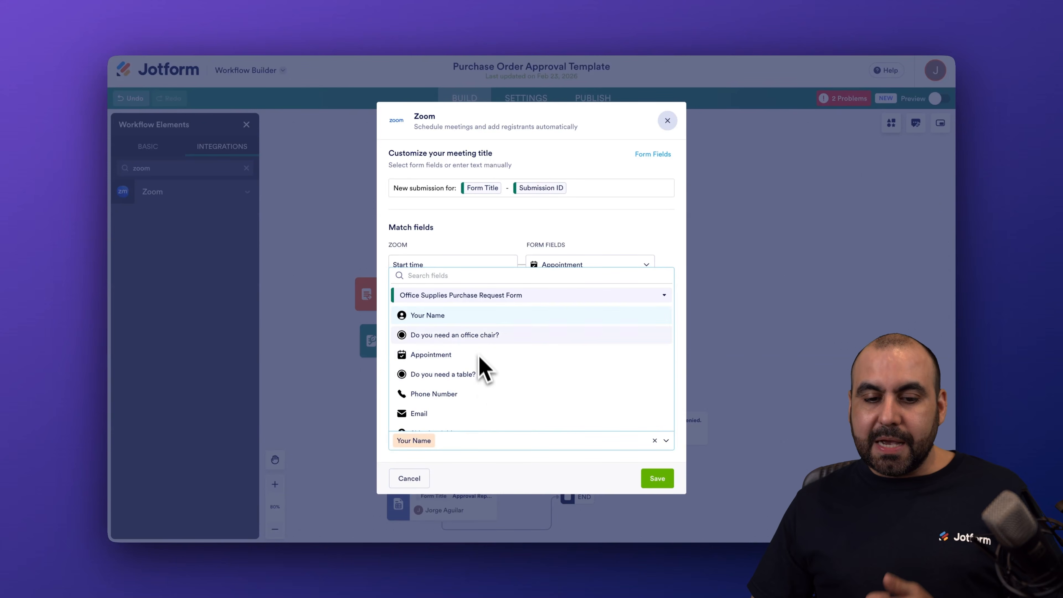
left_click(494, 338)
left_click(457, 396)
left_click(457, 413)
scroll(450, 419, "down", 2)
left_click(472, 375)
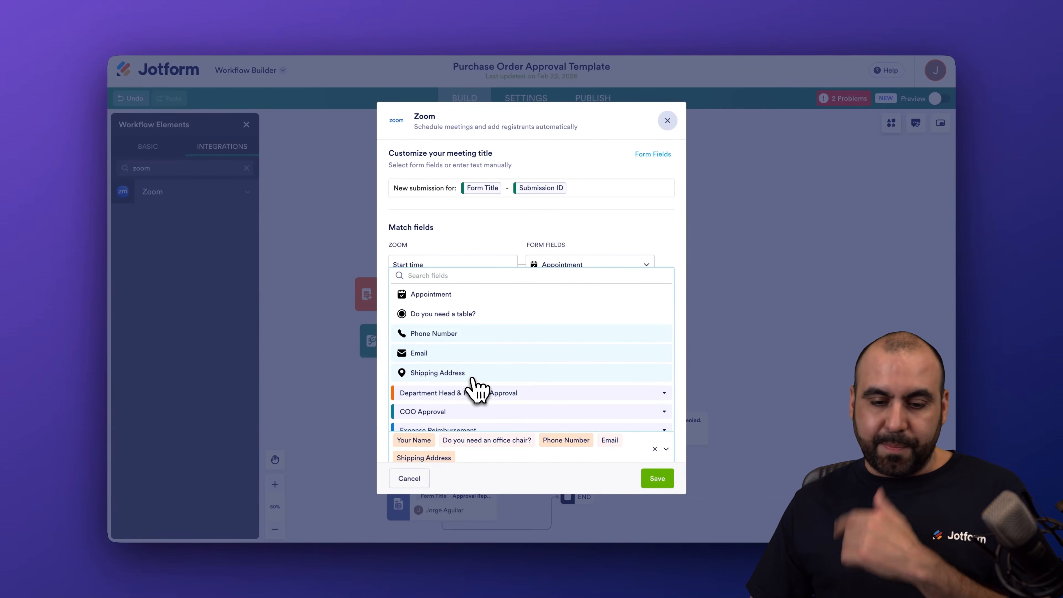
left_click(658, 479)
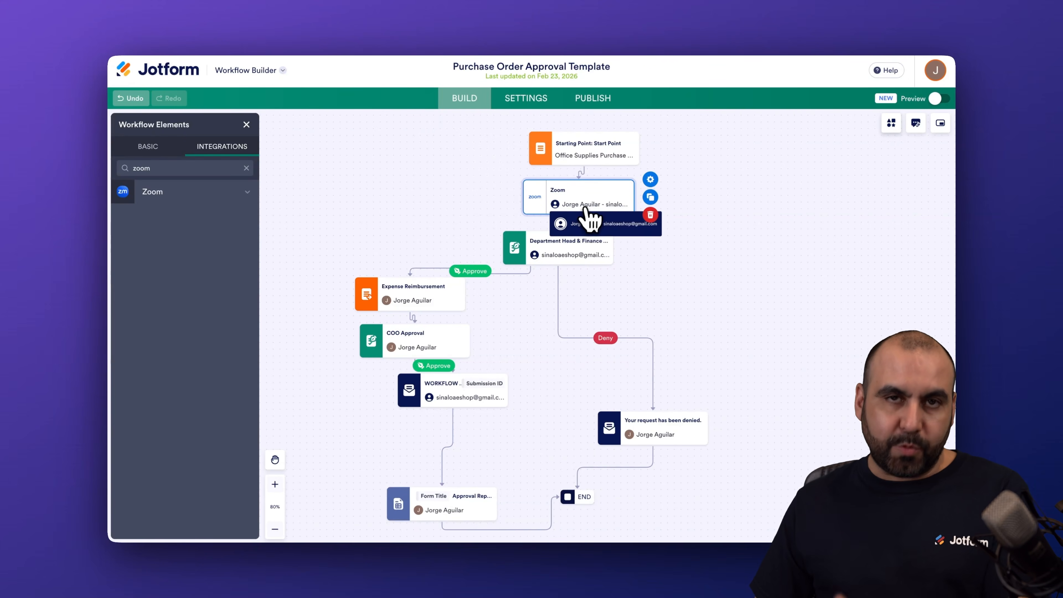
Start a preview run of the workflow and enter the requester's first and last name in the form
left_click(939, 98)
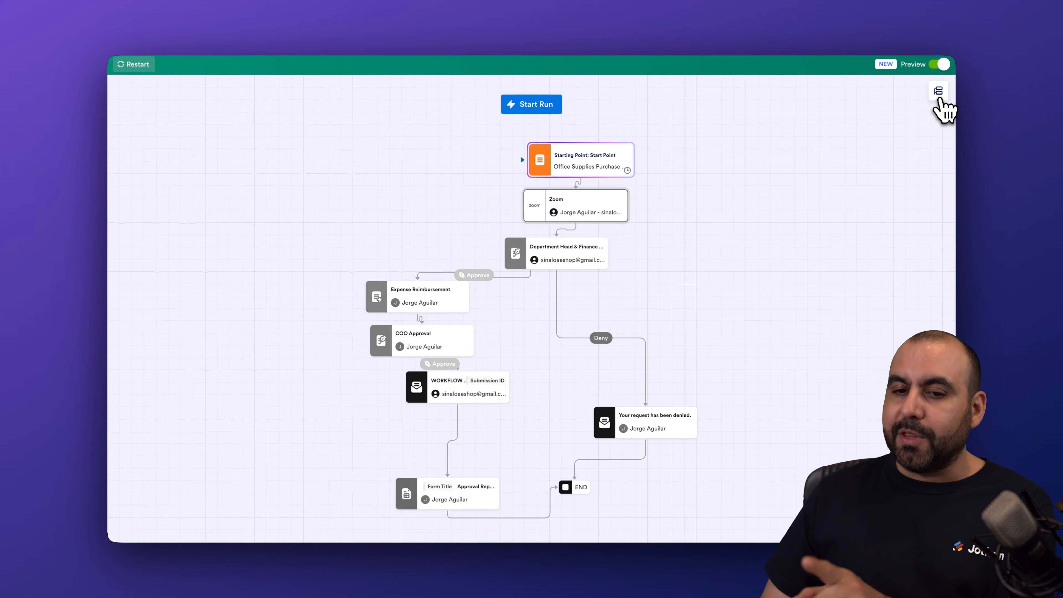
left_click(544, 107)
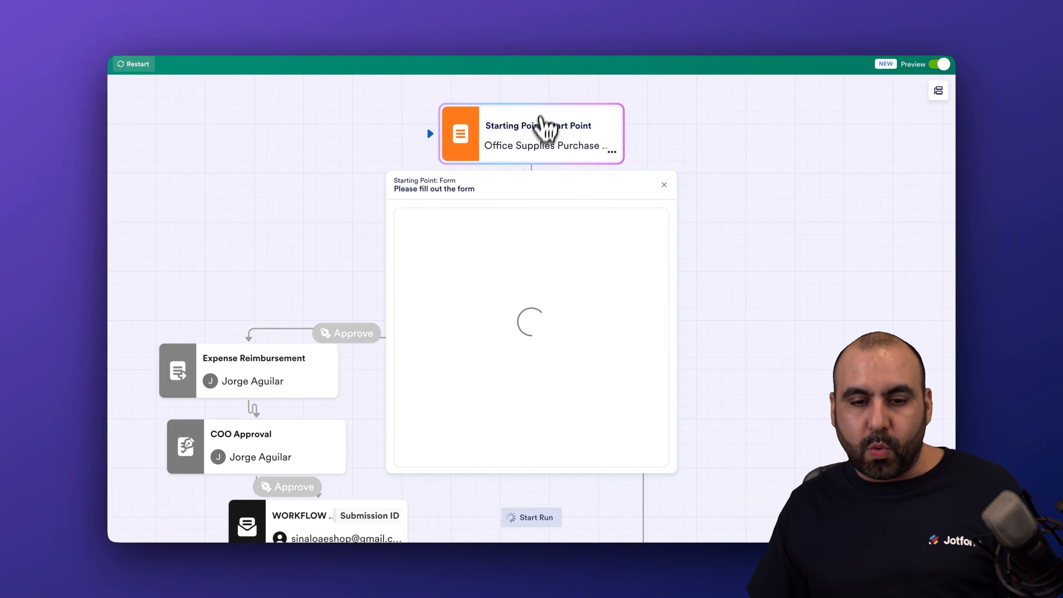
left_click(455, 357)
key("Tab")
Select the black office chair and the 10:00 AM appointment on February 24, complete the remaining choices and submit the form
scroll(455, 358, "down", 2)
scroll(460, 335, "down", 4)
left_click(477, 297)
scroll(503, 337, "down", 2)
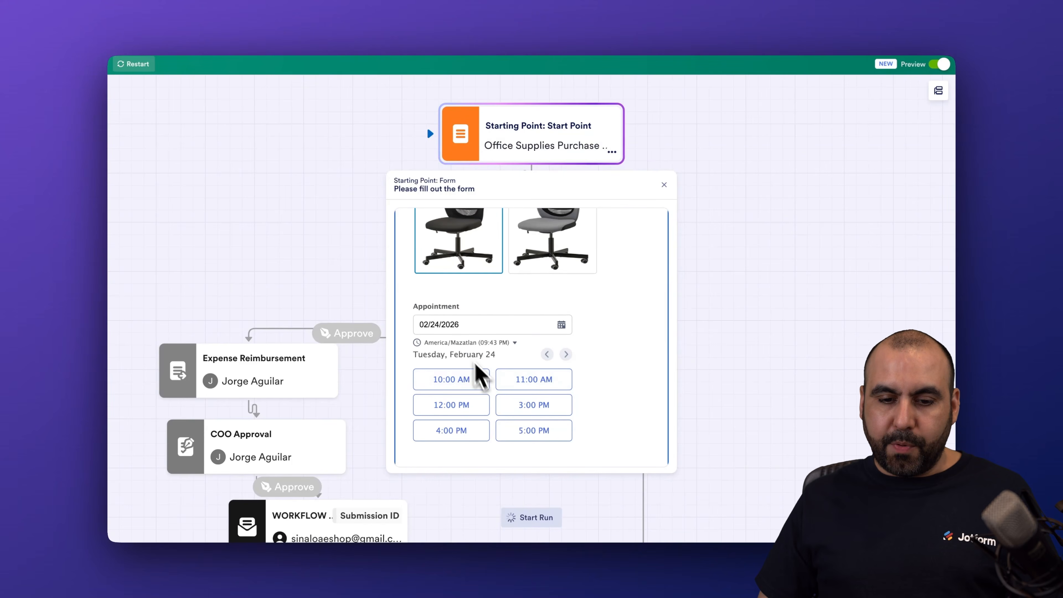
left_click(480, 384)
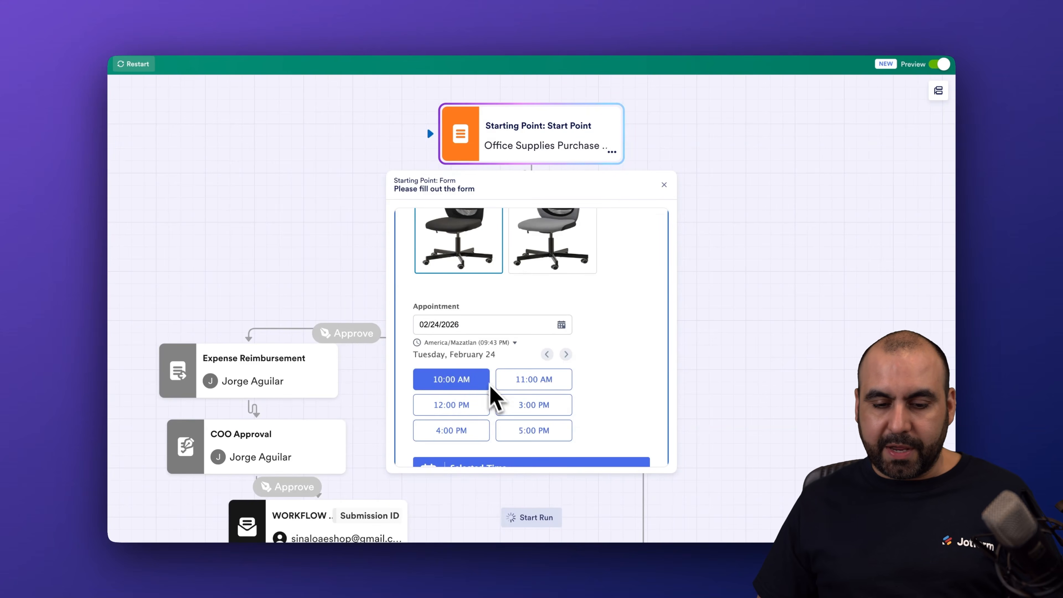
scroll(494, 398, "down", 7)
left_click(474, 382)
scroll(517, 457, "down", 5)
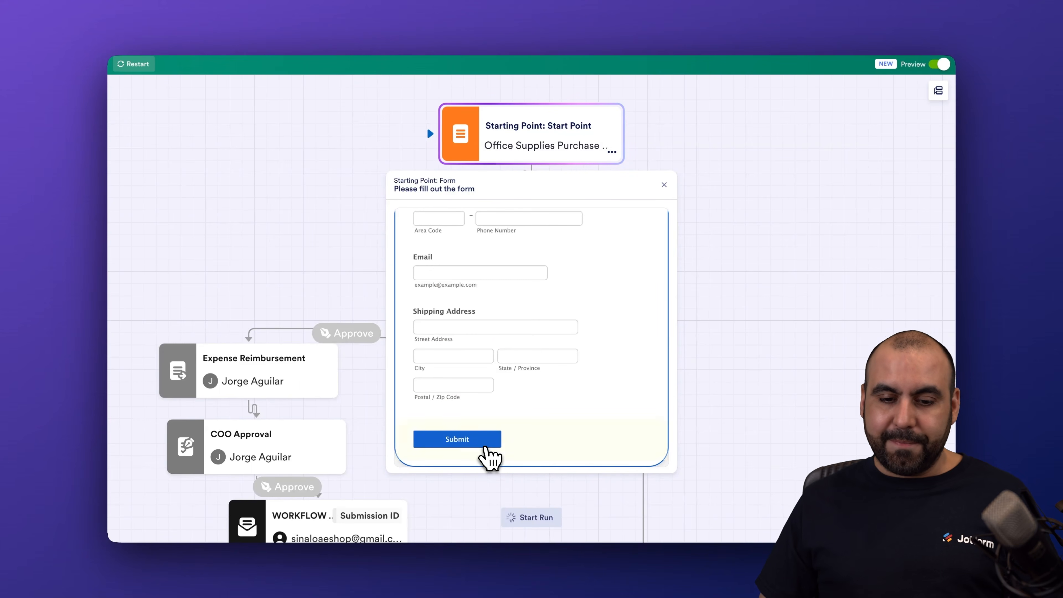
left_click(486, 445)
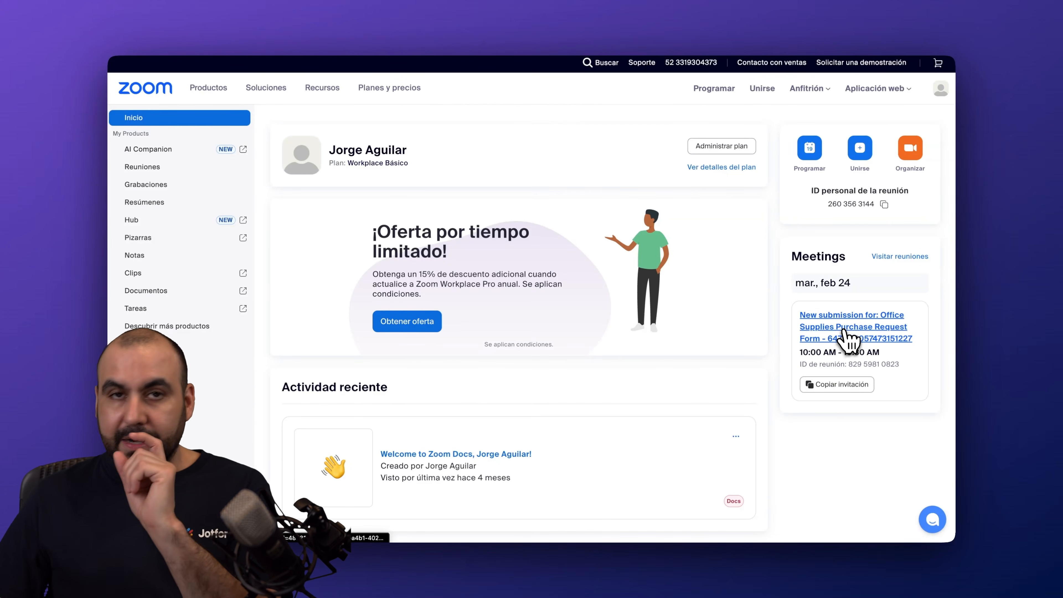
Switch to the Zoom web portal and open the details of the meeting created from the Office Supplies Purchase Request Form submission
left_click(846, 339)
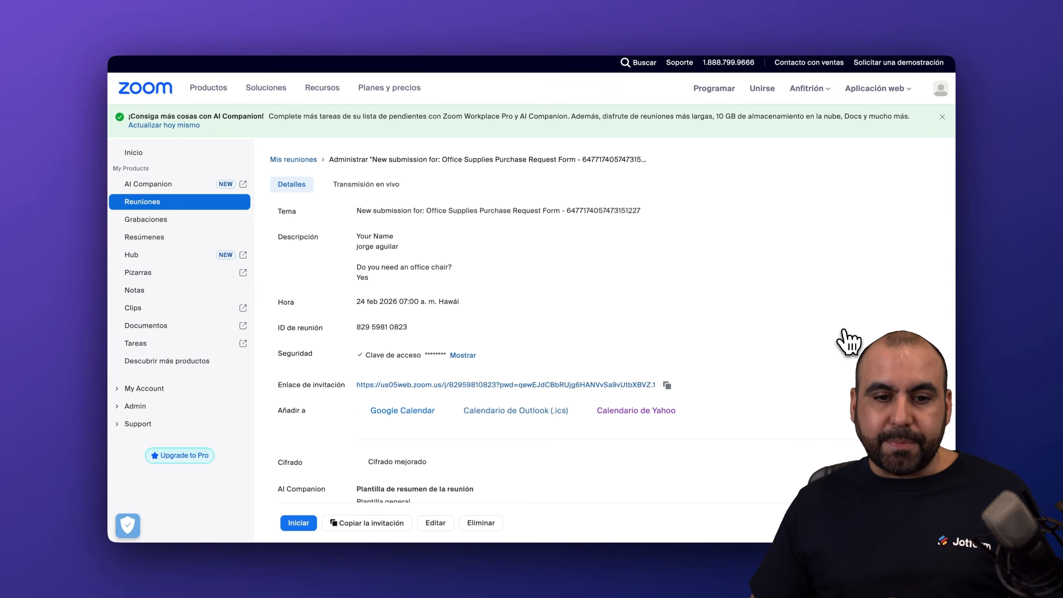